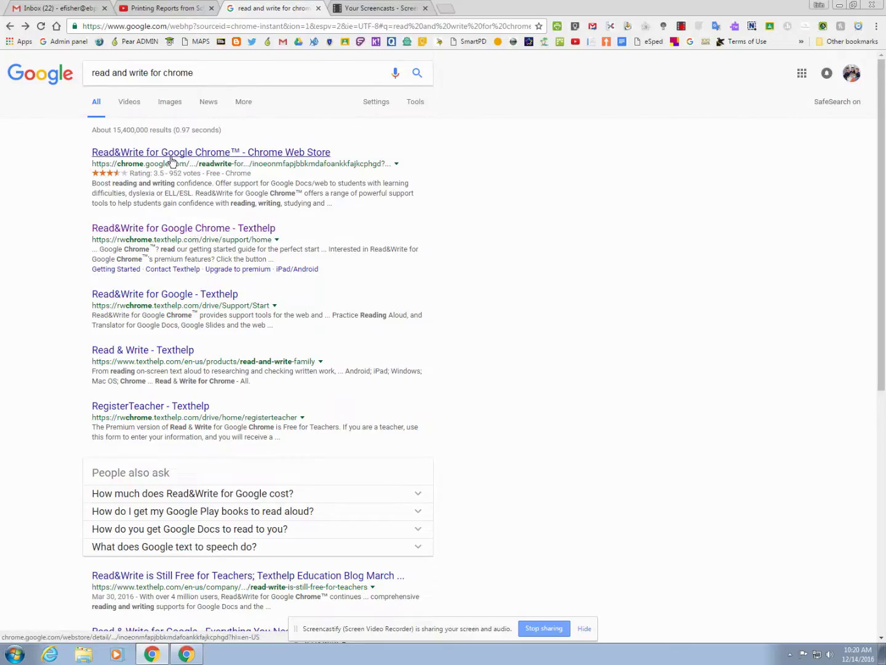
# Step: Open the Texthelp Read&Write for Google Chrome page, then its free-for-teachers registration form
pyautogui.click(184, 230)
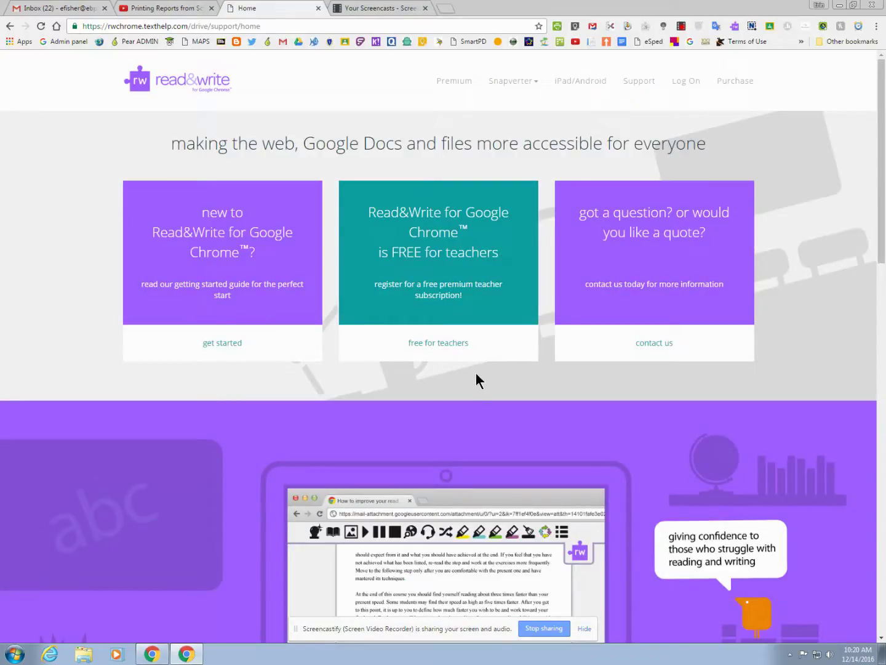
pyautogui.click(443, 343)
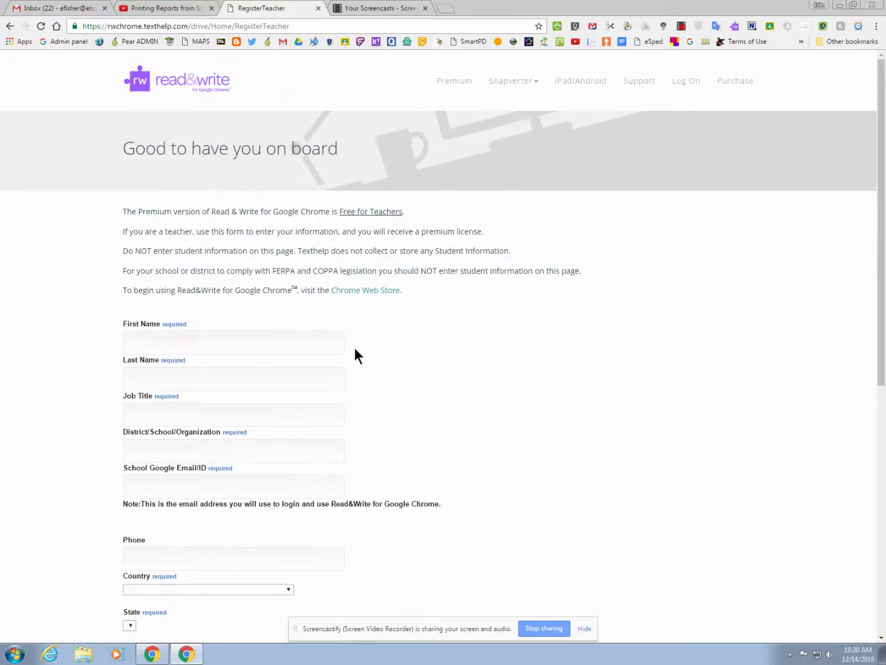
# Step: Enter the teacher's first name and last name in their separate fields
pyautogui.click(319, 342)
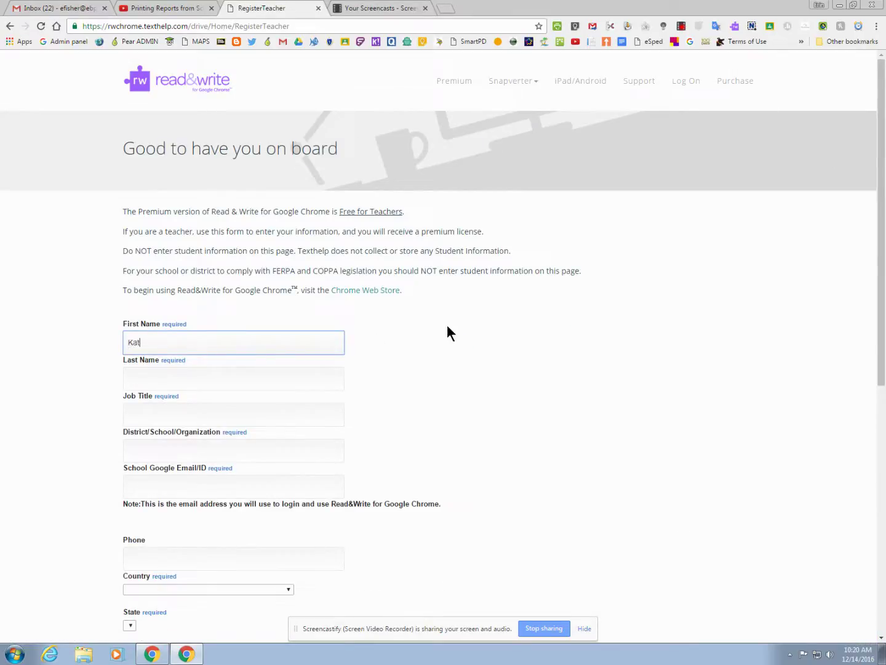
pyautogui.press('Tab')
pyautogui.hotkey('shift', 'Tab')
pyautogui.moveTo(225, 343); pyautogui.dragTo(165, 345)
pyautogui.hotkey('ctrl', 'x')
pyautogui.click(184, 376)
pyautogui.hotkey('ctrl', 'v')
# Step: Fill in job title 'Teacher' and district 'East Bridgewater'
pyautogui.click(242, 414)
pyautogui.write('Teacher')
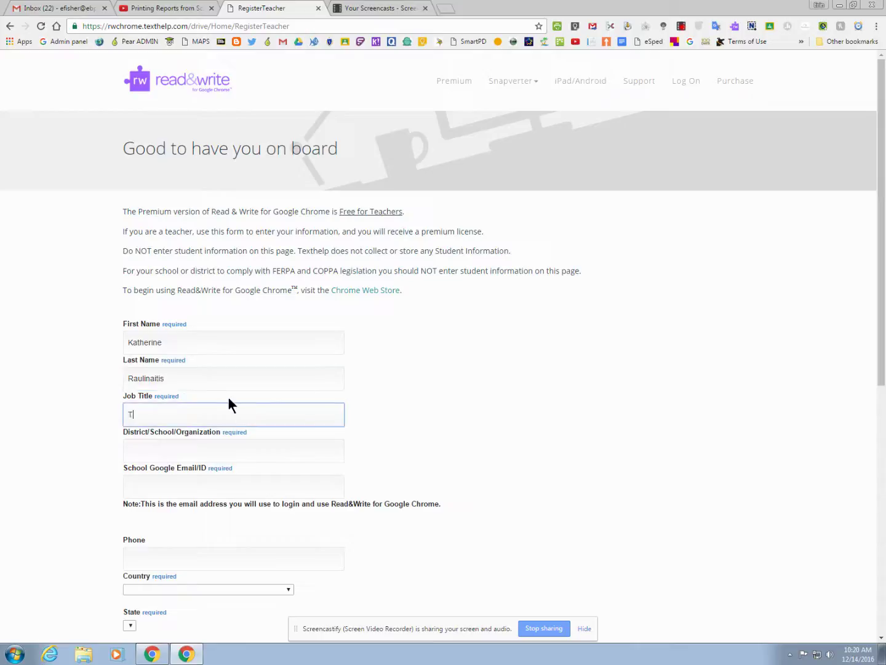
pyautogui.click(247, 443)
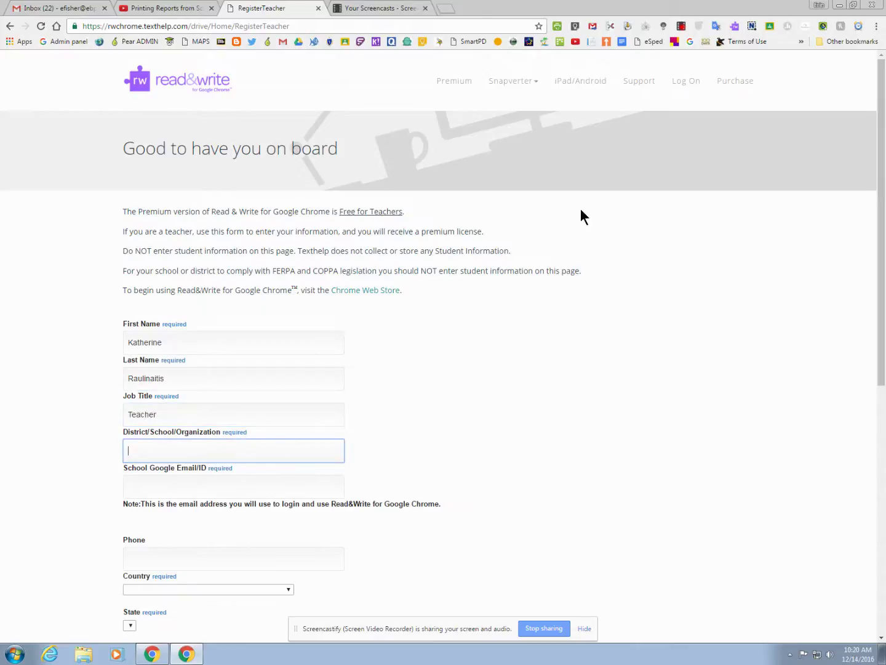
pyautogui.write('East Bridgewater')
# Step: Enter the teacher's school Google email and phone number
pyautogui.scroll(-1, 558, 284)
pyautogui.scroll(-3, 557, 286)
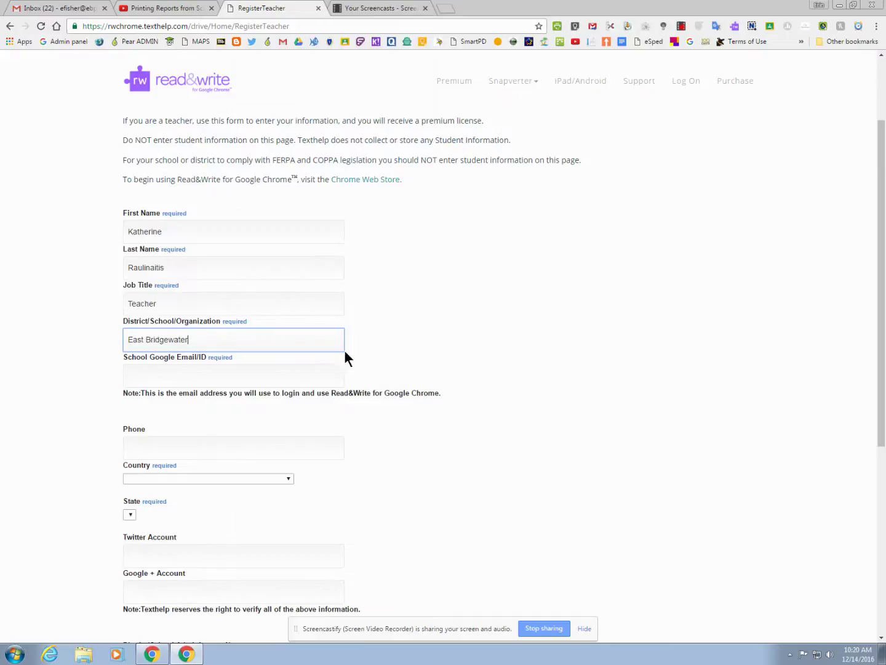
pyautogui.click(327, 375)
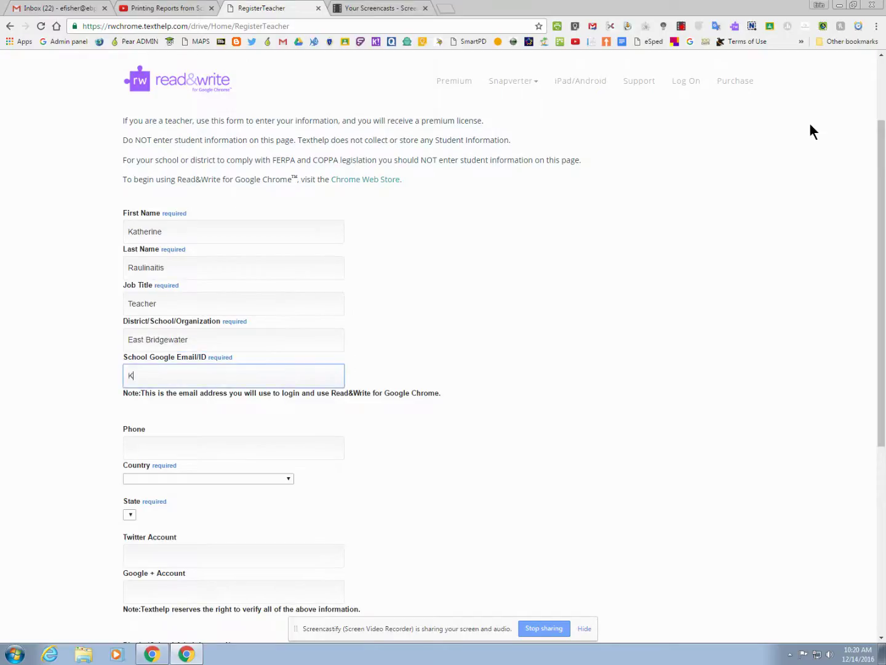
pyautogui.scroll(-1, 535, 265)
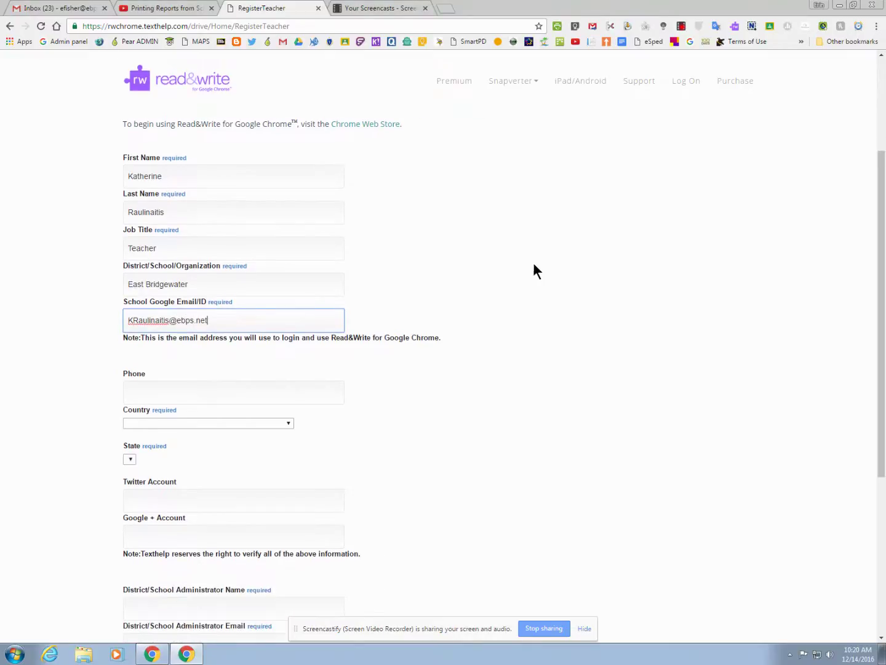
pyautogui.click(314, 392)
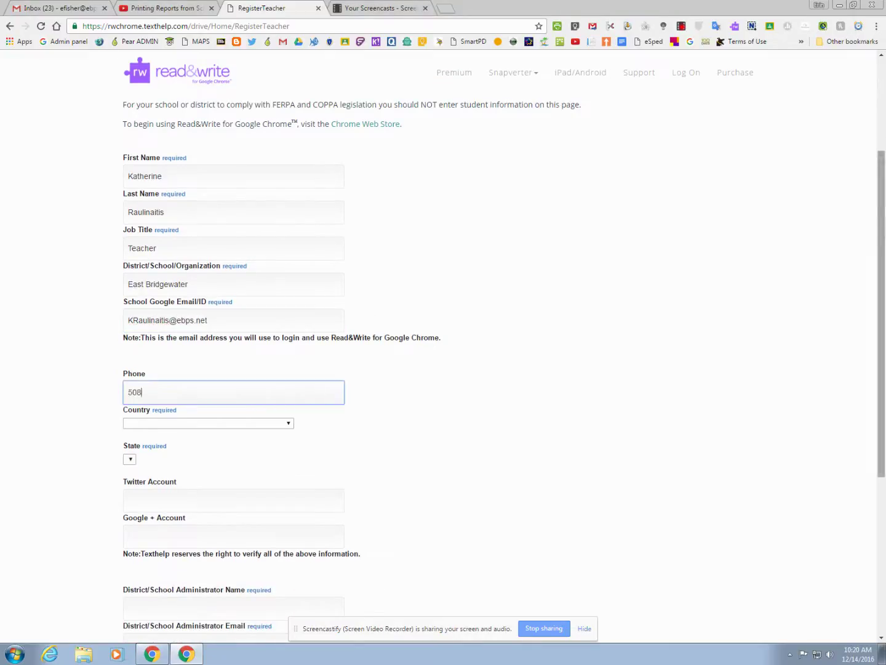
pyautogui.scroll(-2, 480, 350)
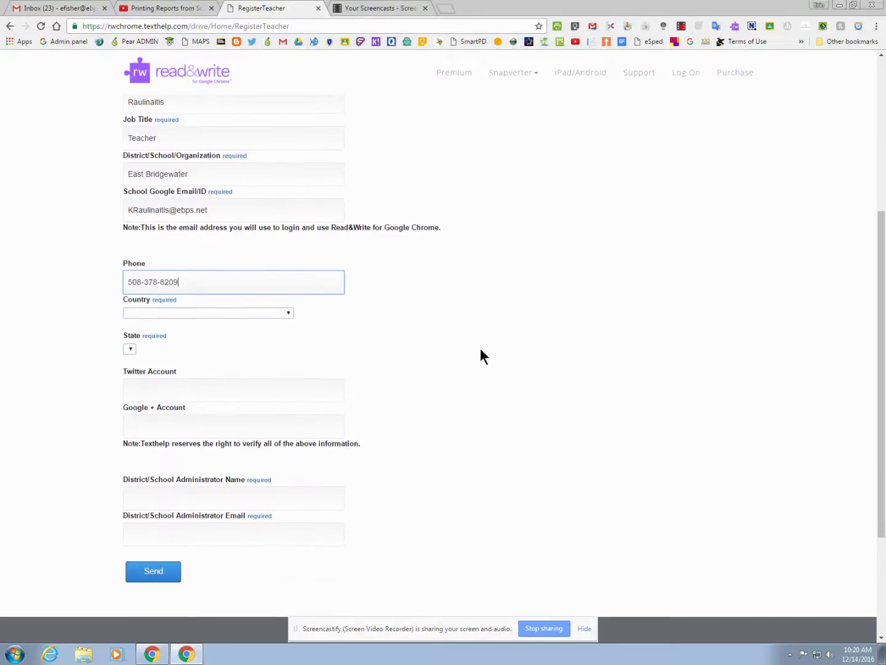
# Step: Set the country to USA and the state to Massachusetts
pyautogui.click(257, 312)
pyautogui.press('u')
pyautogui.press('u')
pyautogui.press('u')
pyautogui.press('u')
pyautogui.press('u')
pyautogui.press('u')
pyautogui.press('u')
pyautogui.press('u')
pyautogui.press('u')
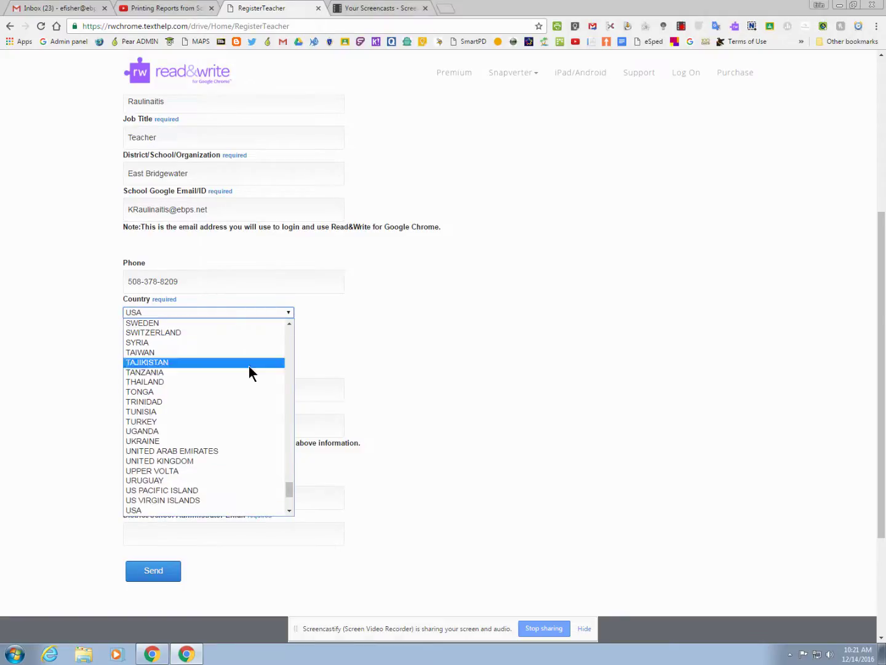
pyautogui.click(181, 512)
pyautogui.click(191, 350)
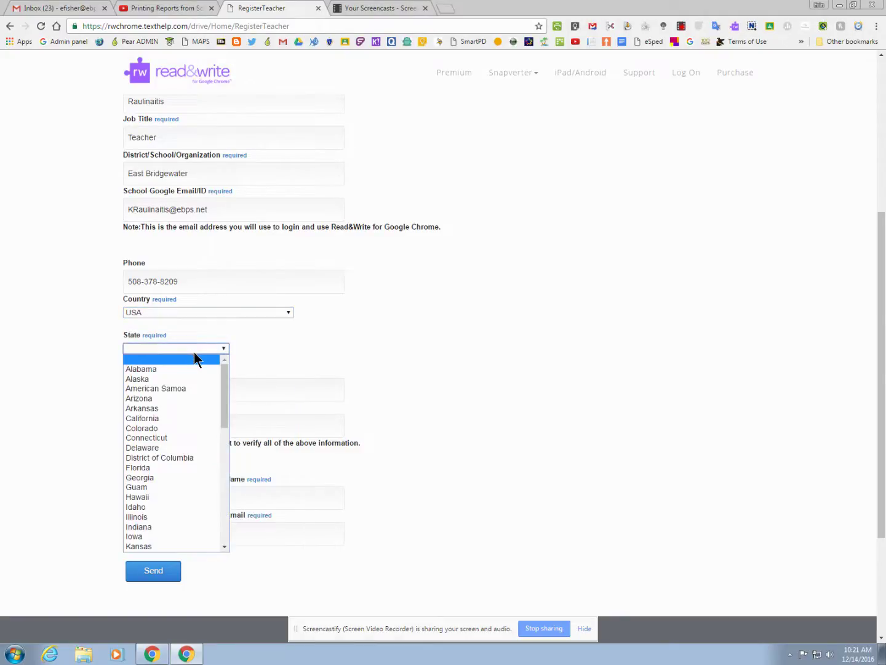
pyautogui.press('m')
pyautogui.press('m')
pyautogui.press('m')
pyautogui.press('m')
pyautogui.click(198, 538)
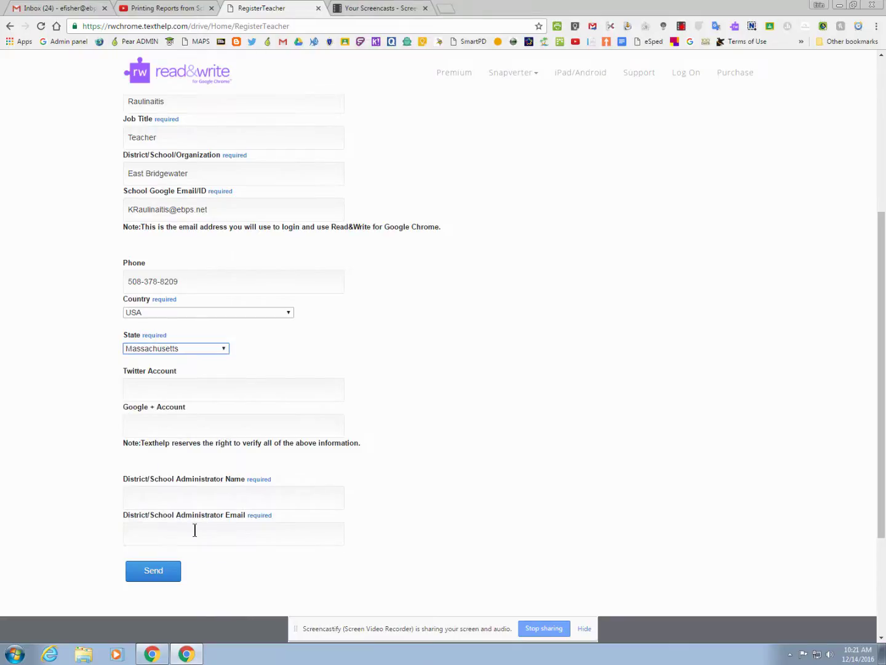
# Step: Enter the district administrator's name and ebps.net email address
pyautogui.click(198, 499)
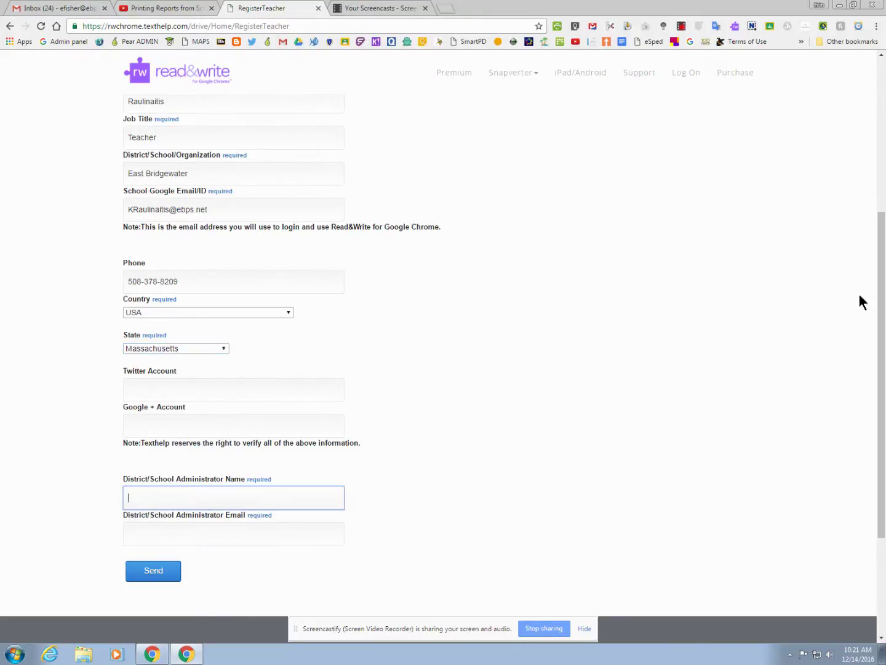
pyautogui.write('Dena')
pyautogui.press('BackSpace')
pyautogui.press('BackSpace')
pyautogui.press('BackSpace')
pyautogui.press('BackSpace')
pyautogui.press('Tab')
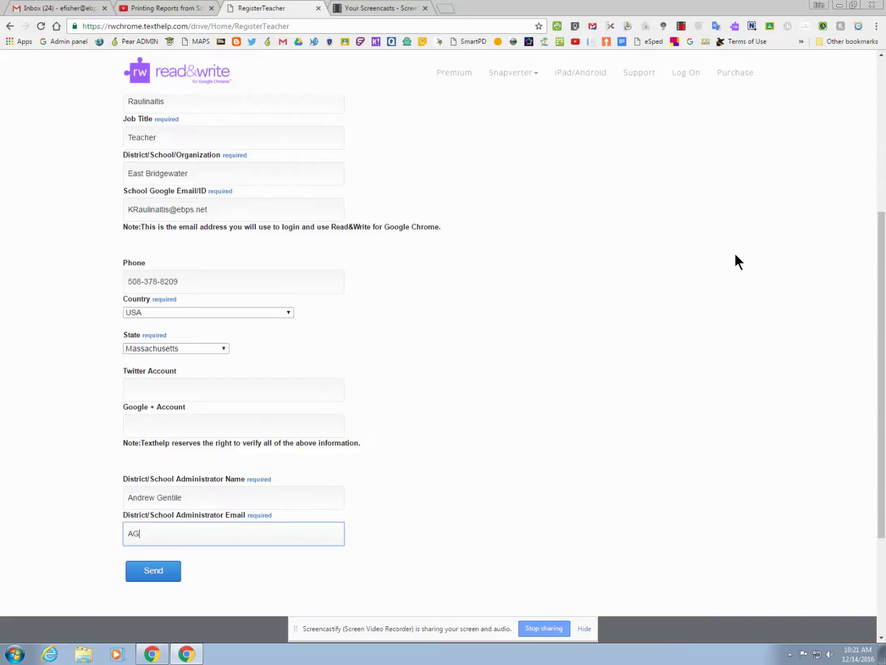
pyautogui.scroll(-1, 462, 480)
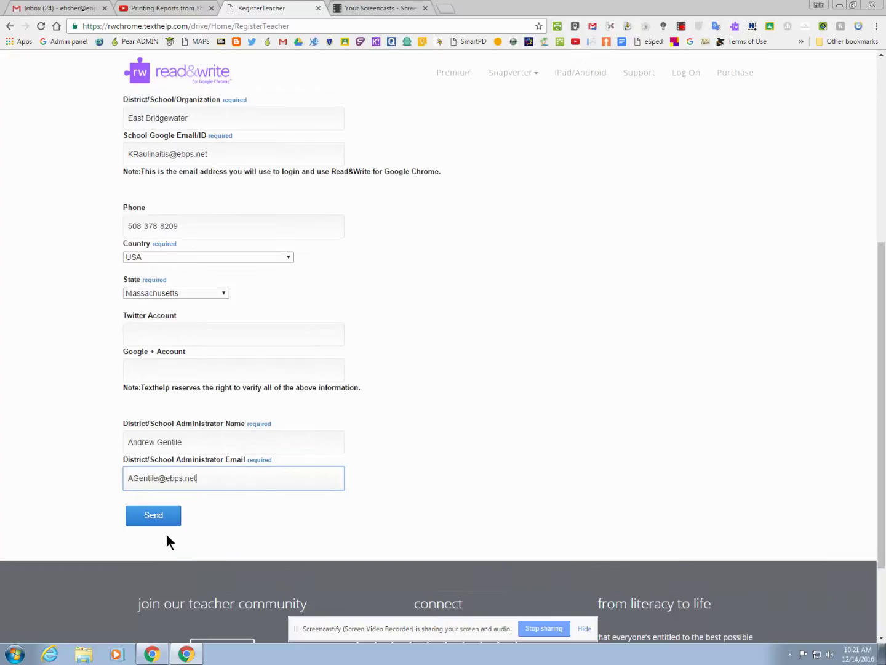
pyautogui.scroll(2, 277, 513)
pyautogui.scroll(-3, 278, 513)
# Step: Send the completed teacher registration form
pyautogui.click(153, 516)
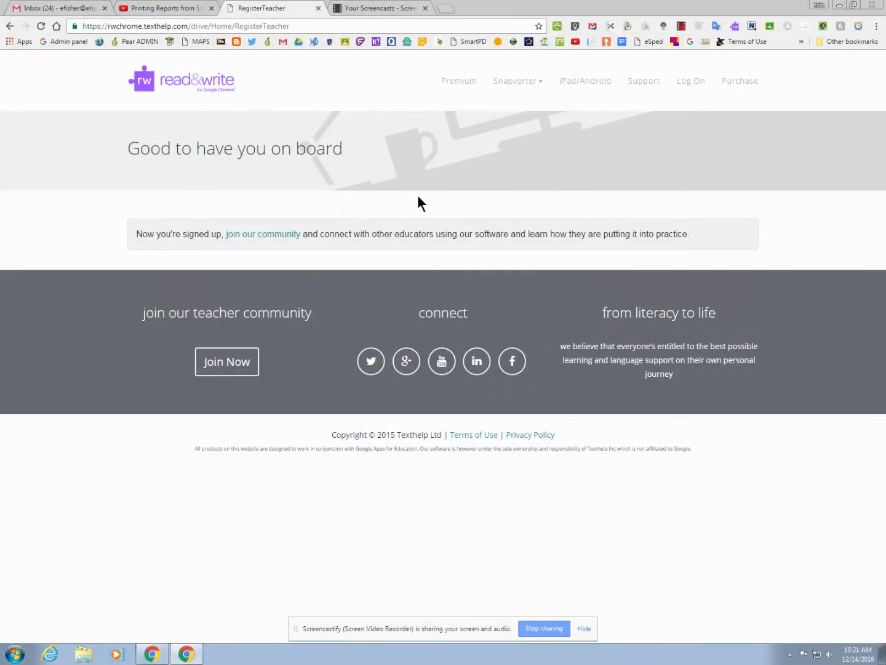
# Step: Search the web for 'read' to find the Read&Write Chrome extension
pyautogui.click(195, 28)
pyautogui.write('read')
pyautogui.press('Return')
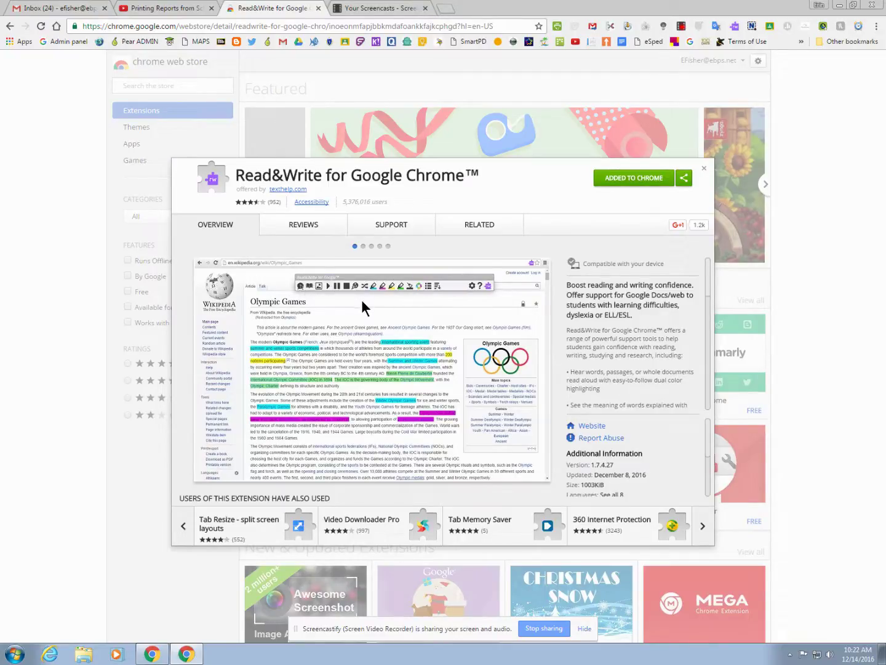
pyautogui.click(734, 28)
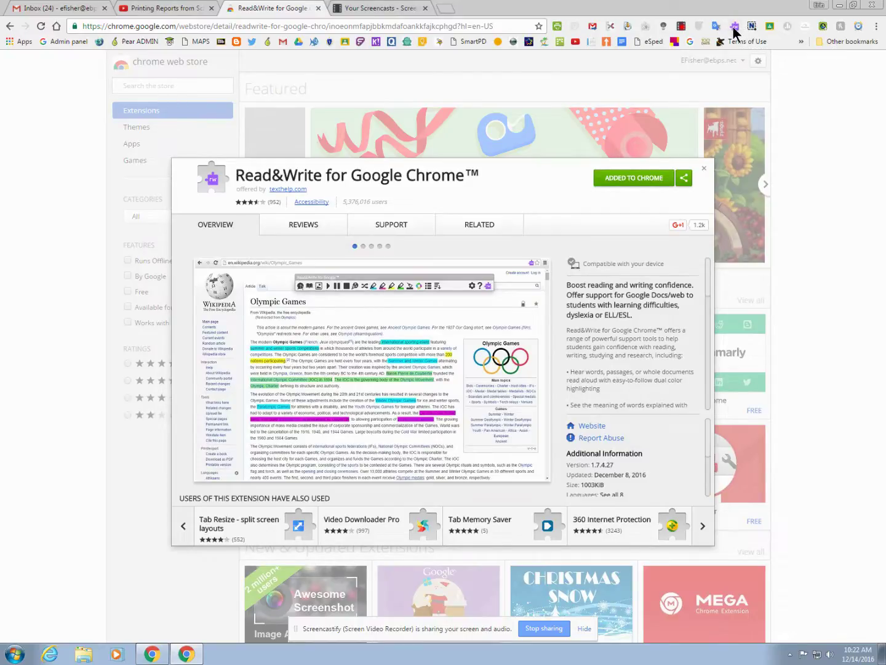